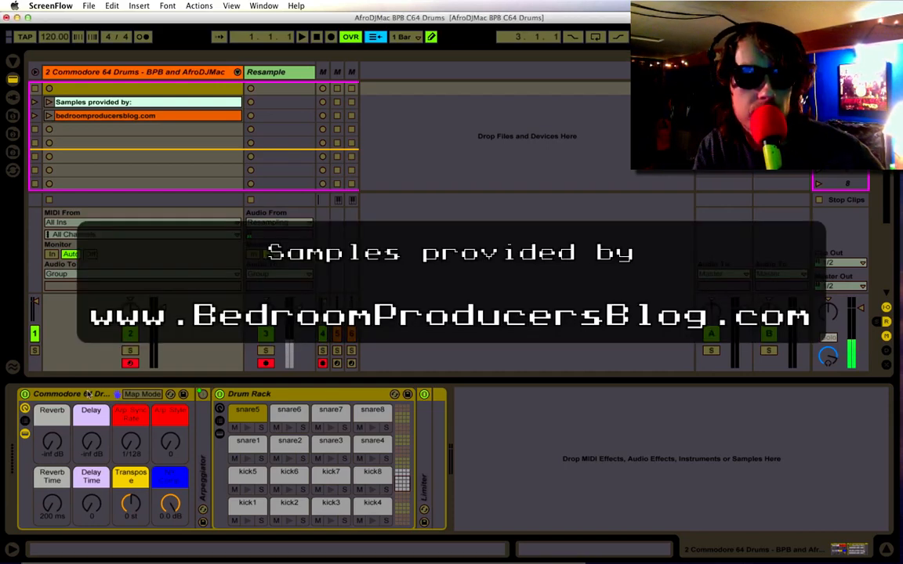
Look through the Drum Rack's banks of kick and snare pads.
click(397, 478)
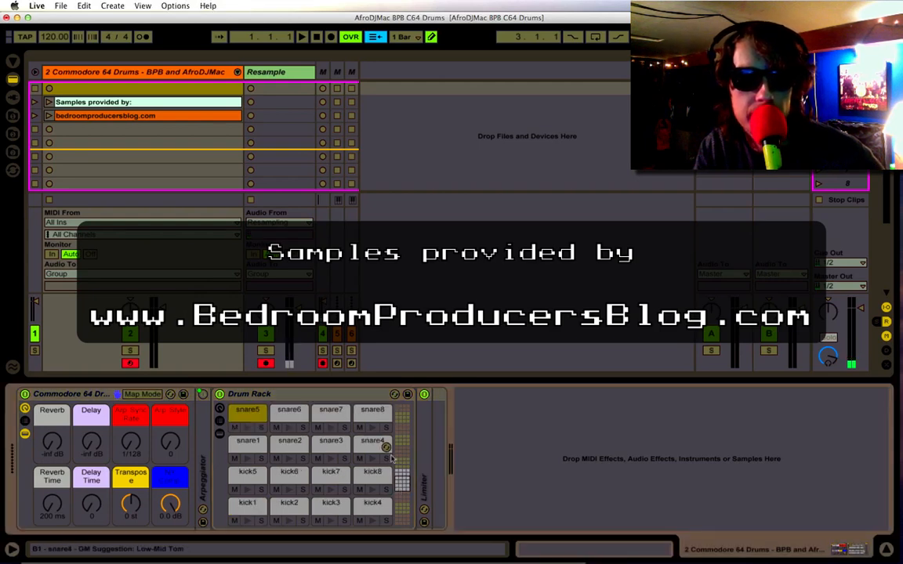
scroll(334, 499, up, 3)
scroll(335, 499, down, 6)
scroll(333, 499, up, 3)
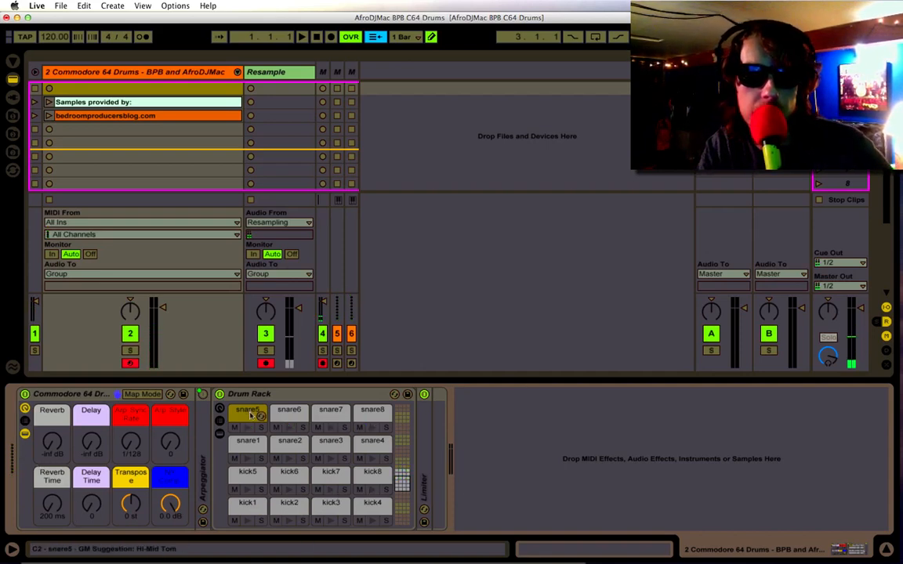
Show the Drum Rack's devices and its chain list, including the send and return chain sections.
click(221, 435)
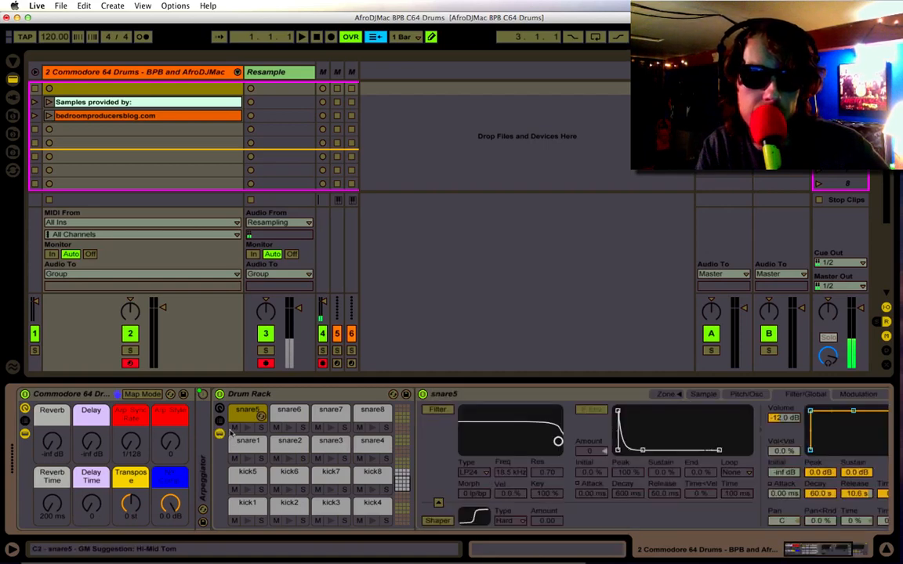
click(220, 421)
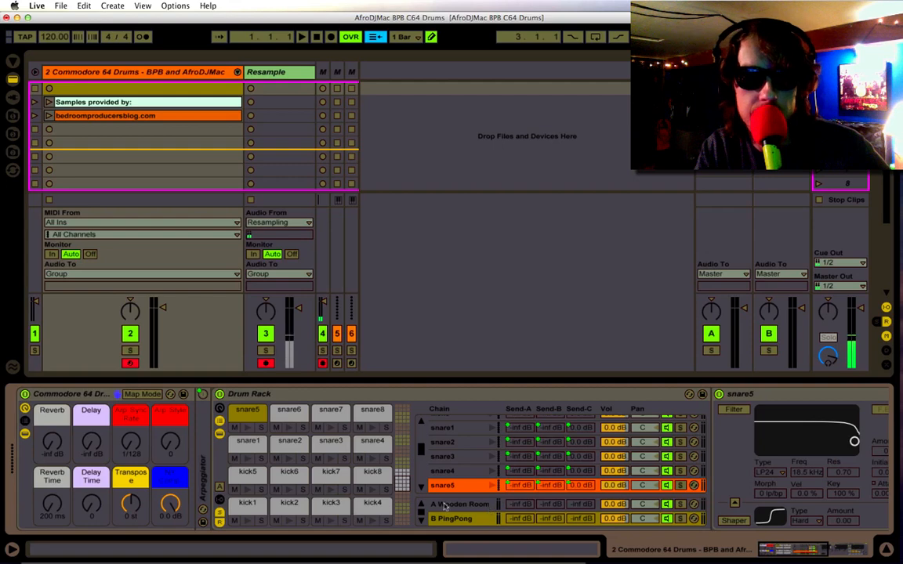
click(220, 513)
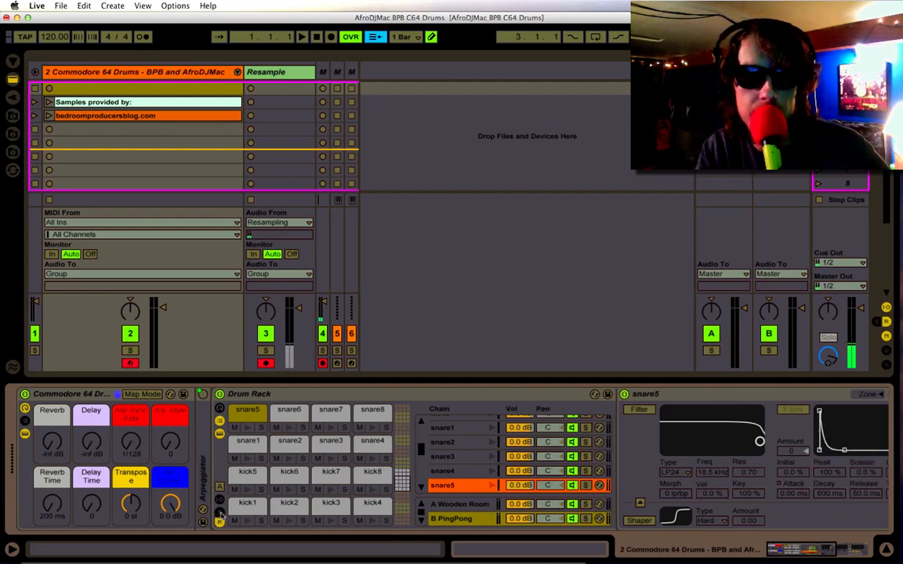
click(221, 514)
click(221, 522)
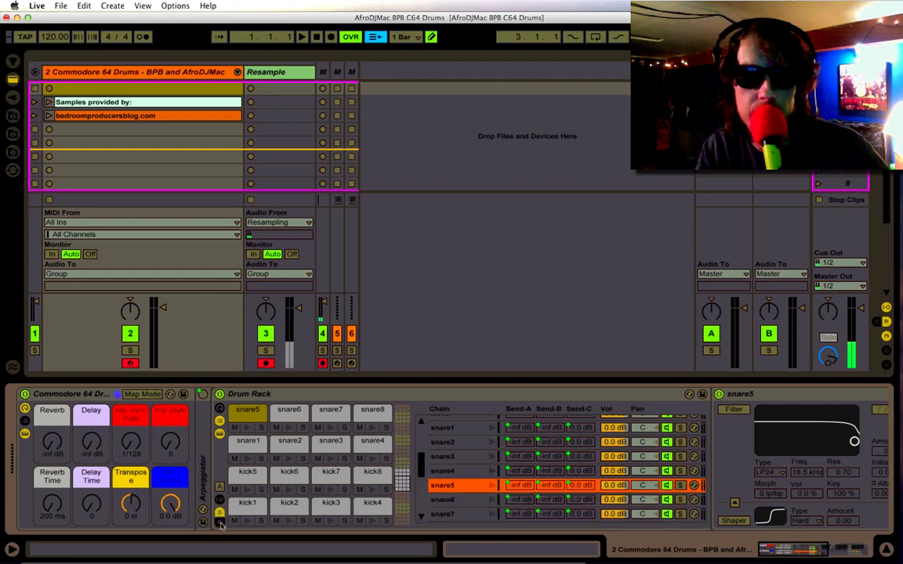
click(221, 523)
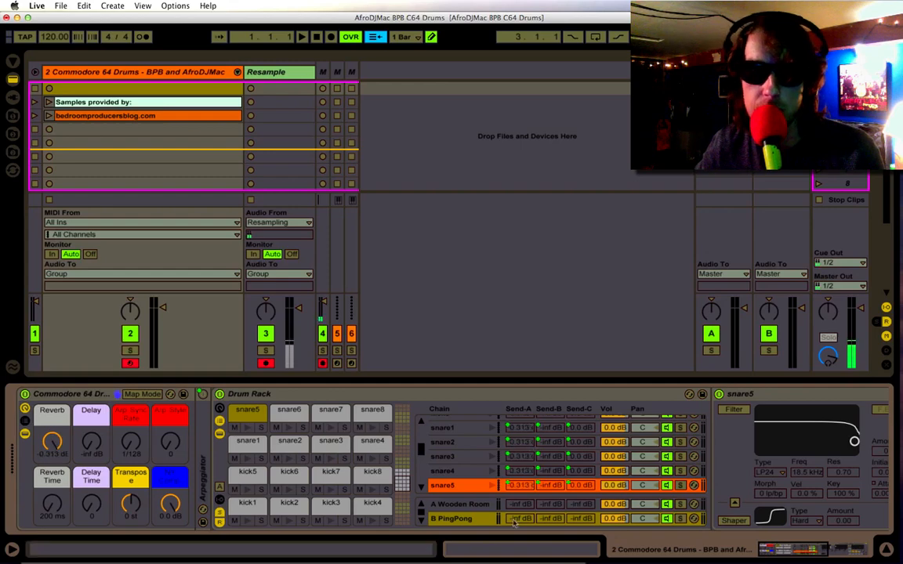
Select the Wooden Room return chain and examine its reverb settings.
click(477, 505)
double_click(478, 509)
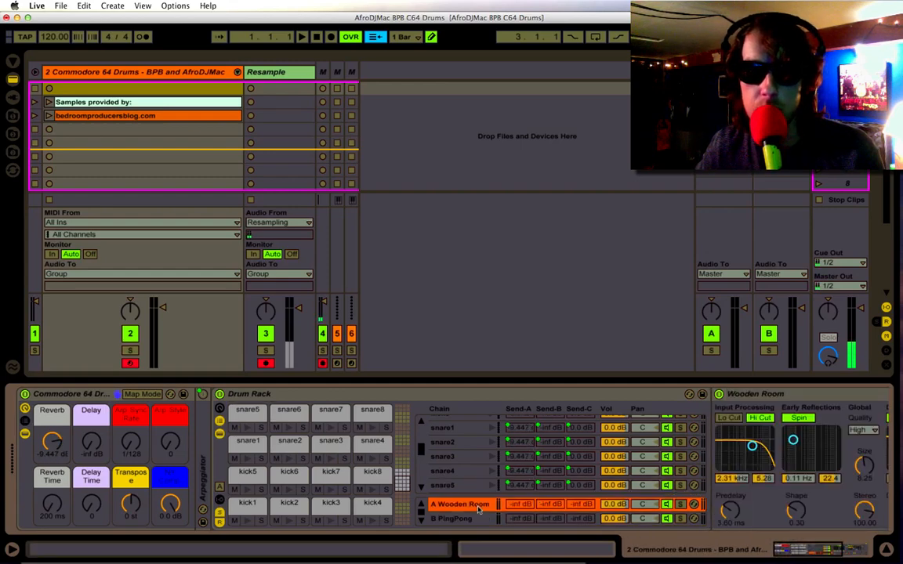
scroll(728, 457, right, 10)
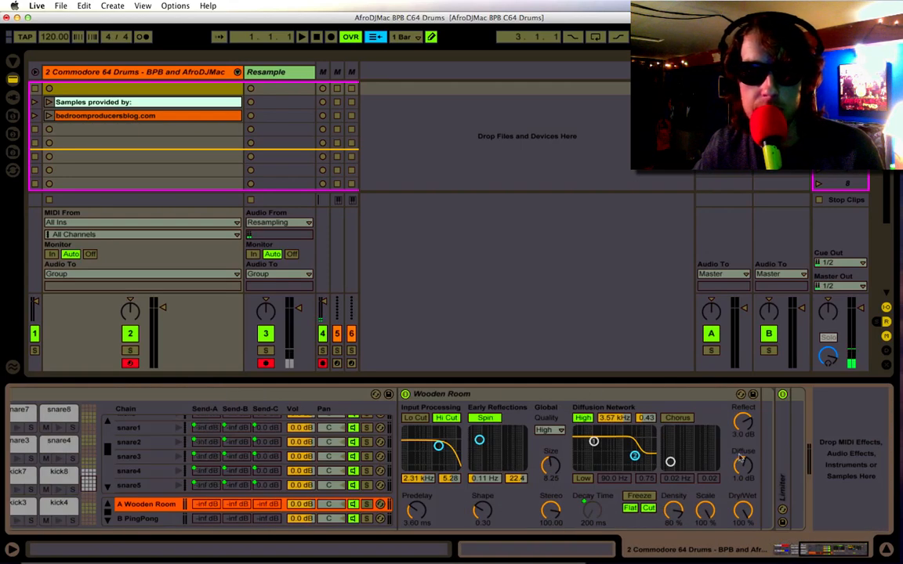
scroll(730, 459, left, 10)
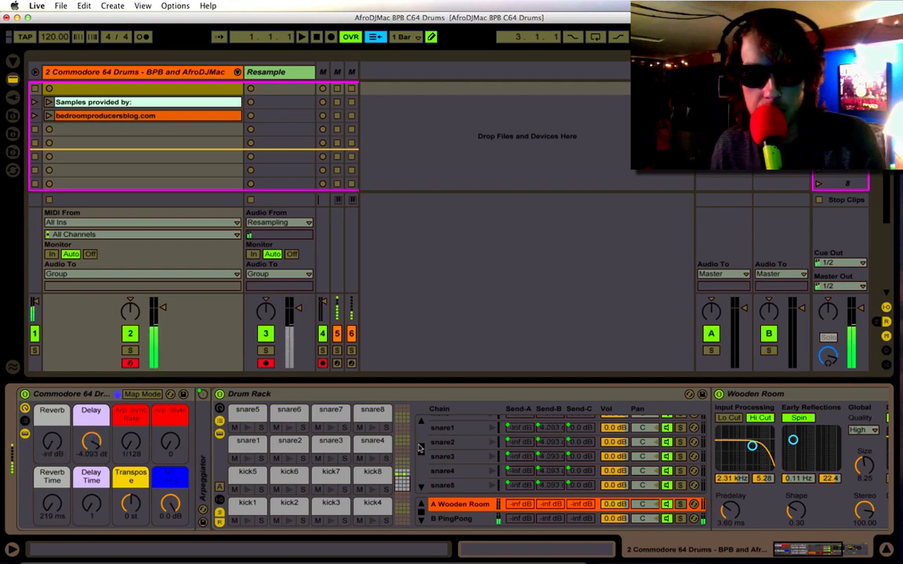
Select the PingPong return chain, try its delay in Sync before switching back to Time, and check its Repitch option.
click(450, 517)
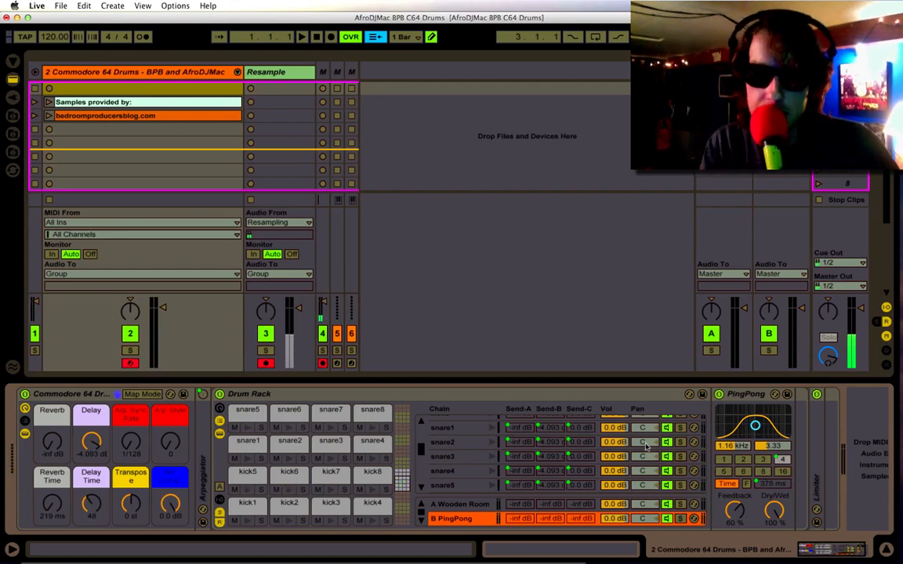
mouse_move(879, 459)
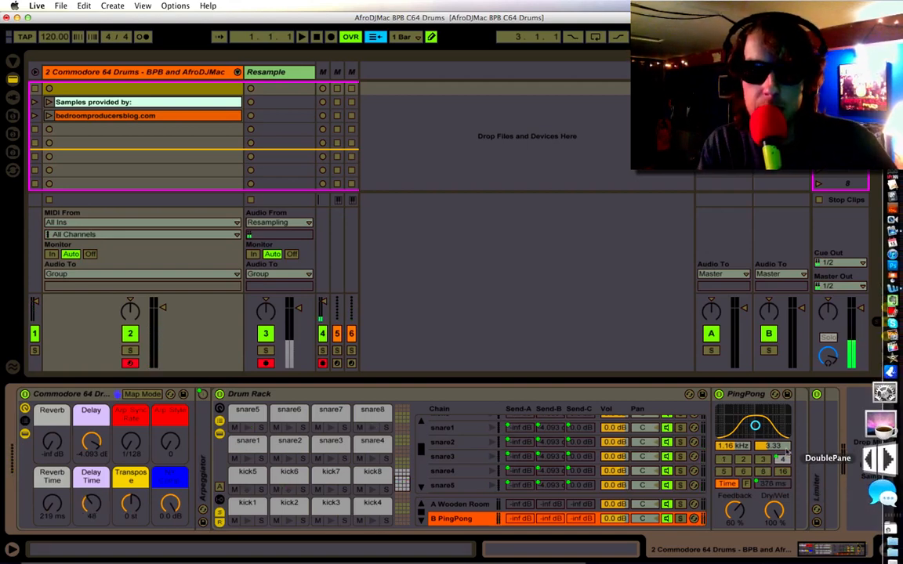
click(735, 483)
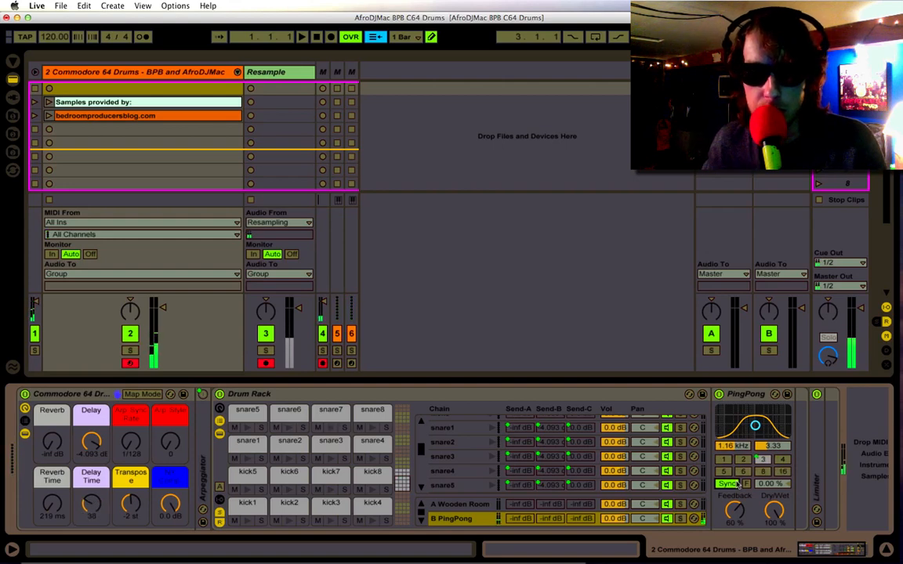
click(737, 484)
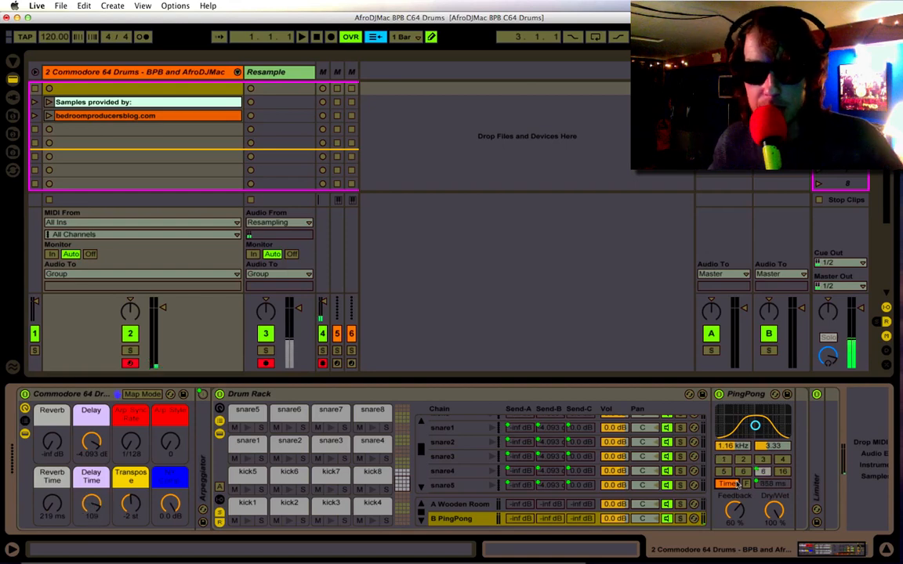
right_click(754, 395)
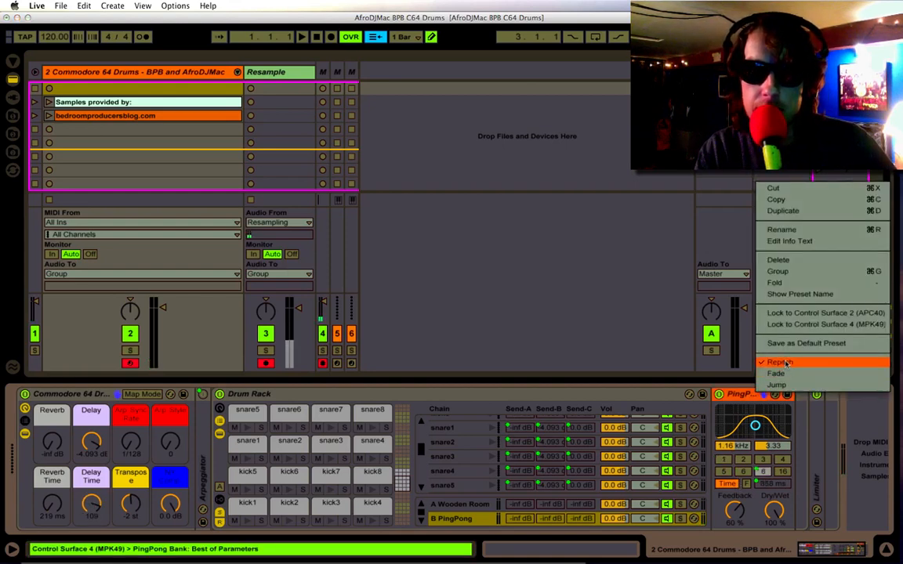
click(746, 389)
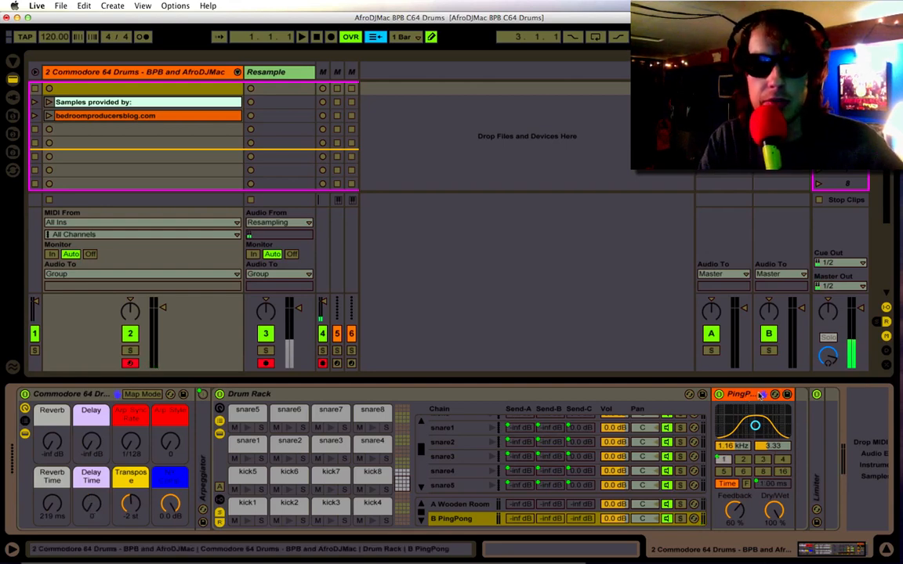
Fold the PingPong device and the Drum Rack's sends, chain and device views, and unfold the Arpeggiator.
double_click(747, 395)
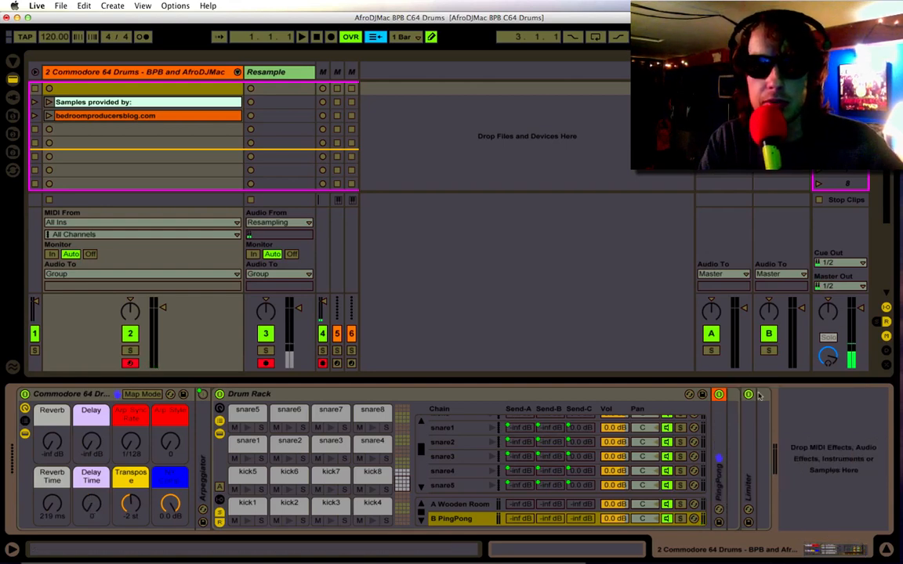
click(221, 514)
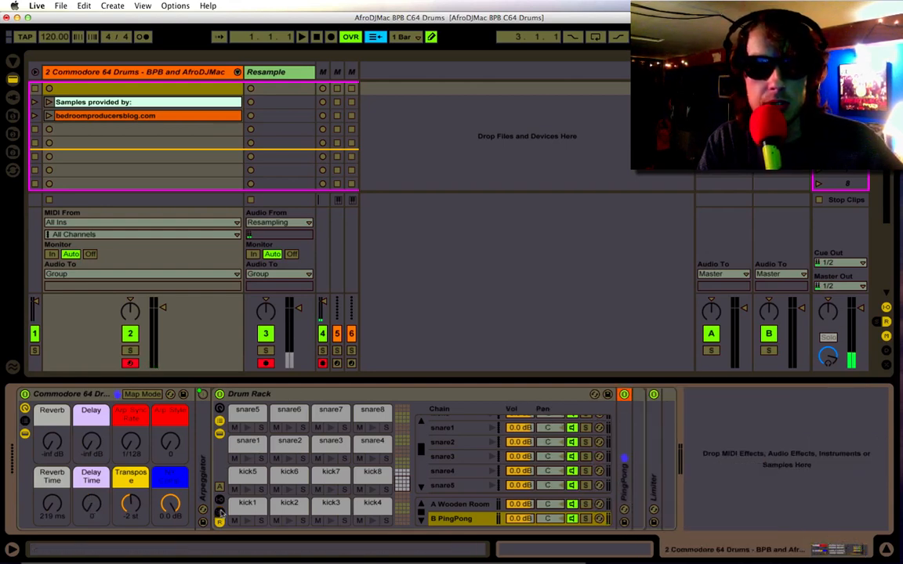
click(219, 433)
double_click(200, 424)
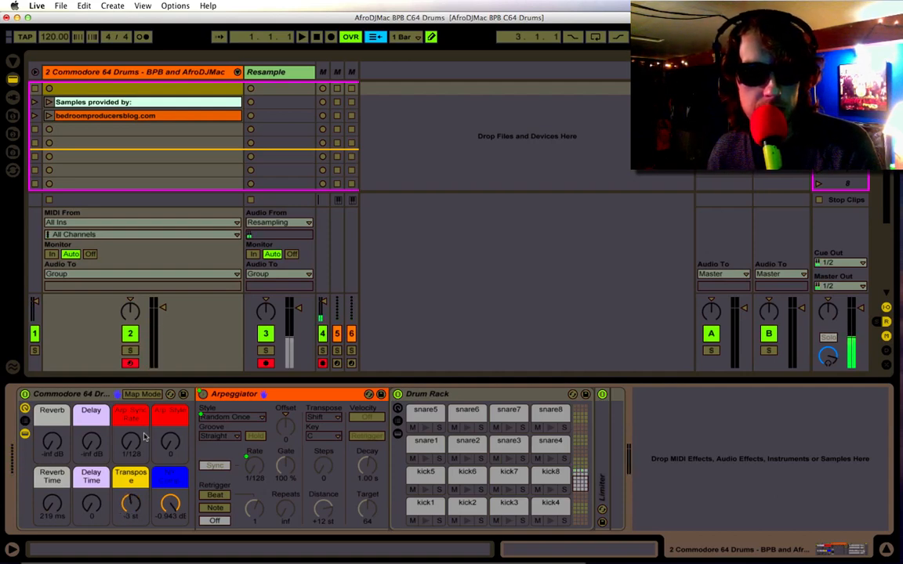
Show the Drum Rack's devices, chains and sends again and inspect the Compressor on return chain C.
click(398, 435)
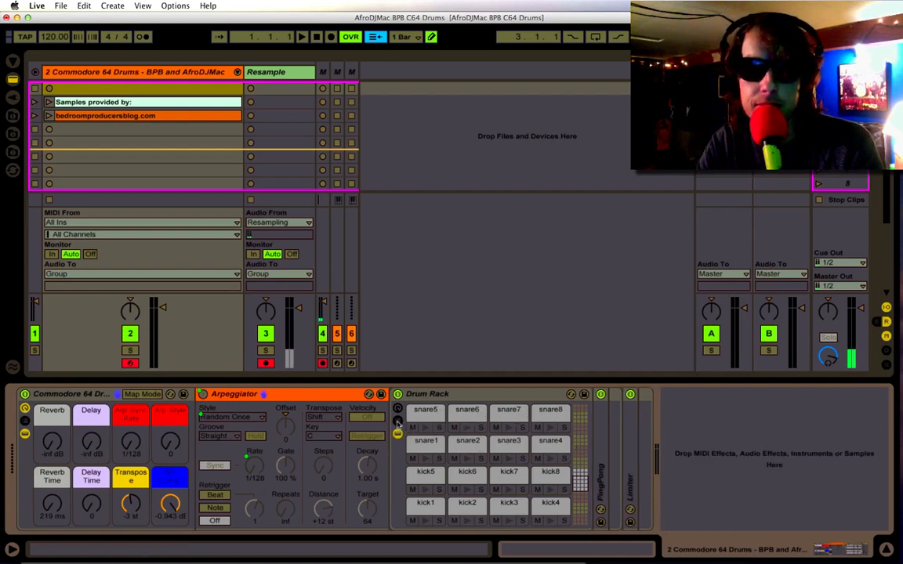
click(398, 421)
click(398, 514)
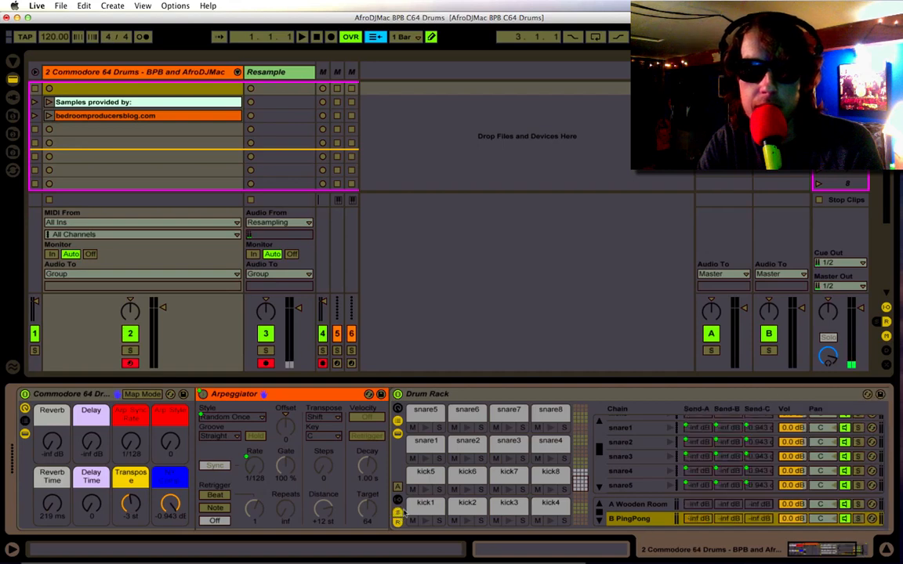
scroll(604, 496, right, 3)
scroll(566, 506, down, 2)
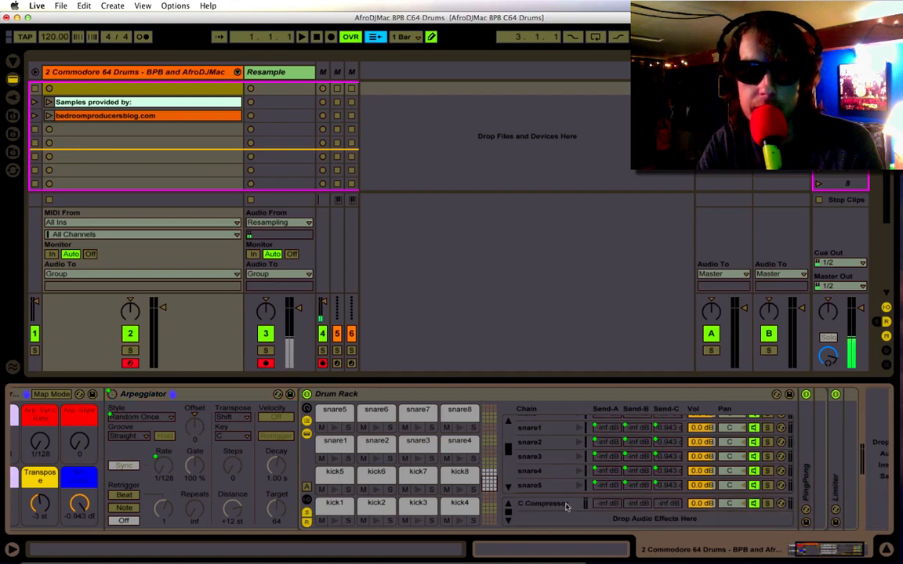
click(565, 506)
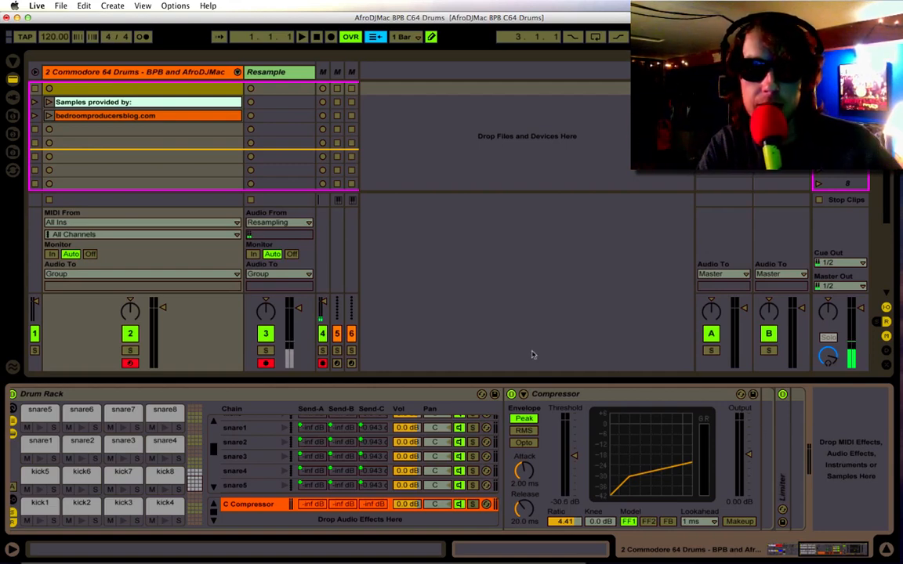
Compare the NY Comp. macro at -inf dB and full level, leaving it at 0.0 dB.
scroll(314, 470, left, 10)
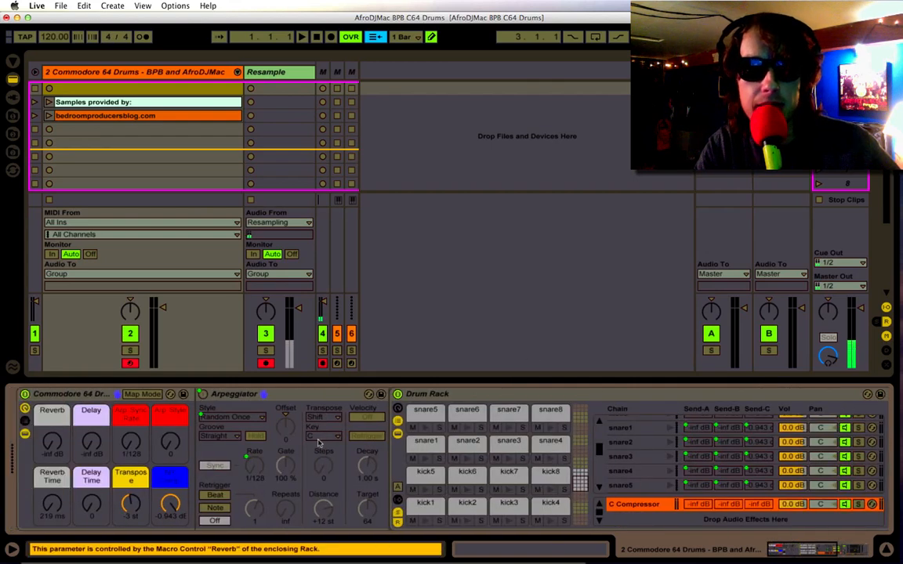
mouse_move(170, 504)
mouse_down()
mouse_move(170, 532)
mouse_move(170, 504)
mouse_move(177, 506)
mouse_up()
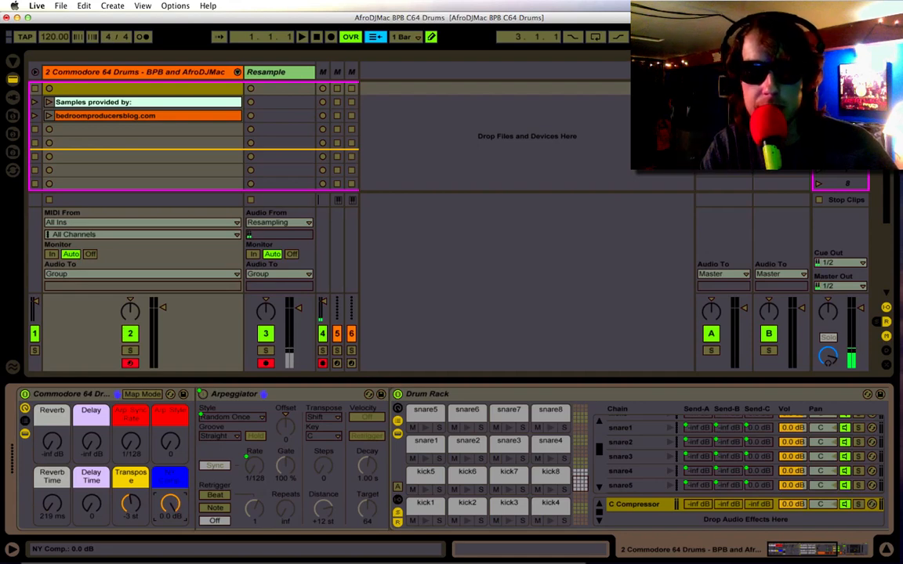
drag(177, 506, 177, 545)
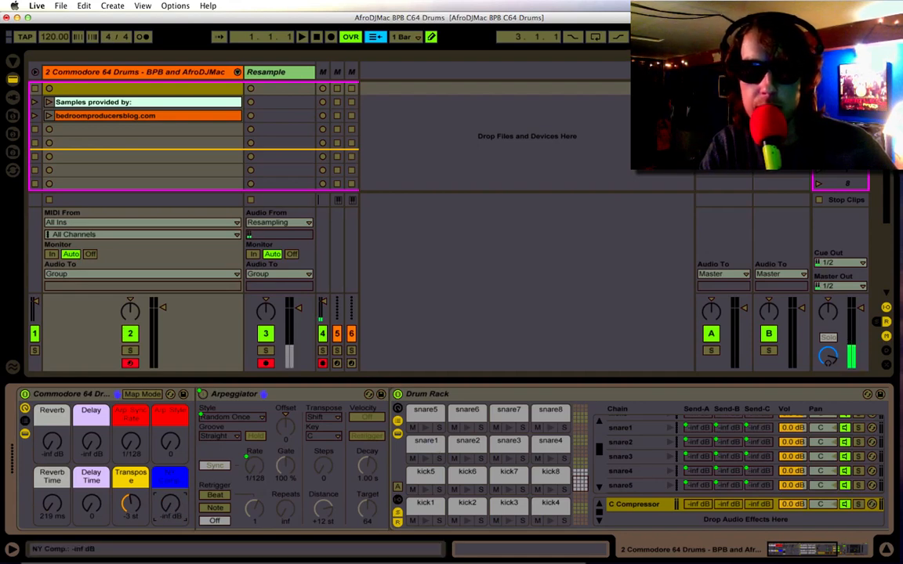
mouse_move(167, 503)
mouse_down()
mouse_move(168, 481)
mouse_move(168, 503)
mouse_up()
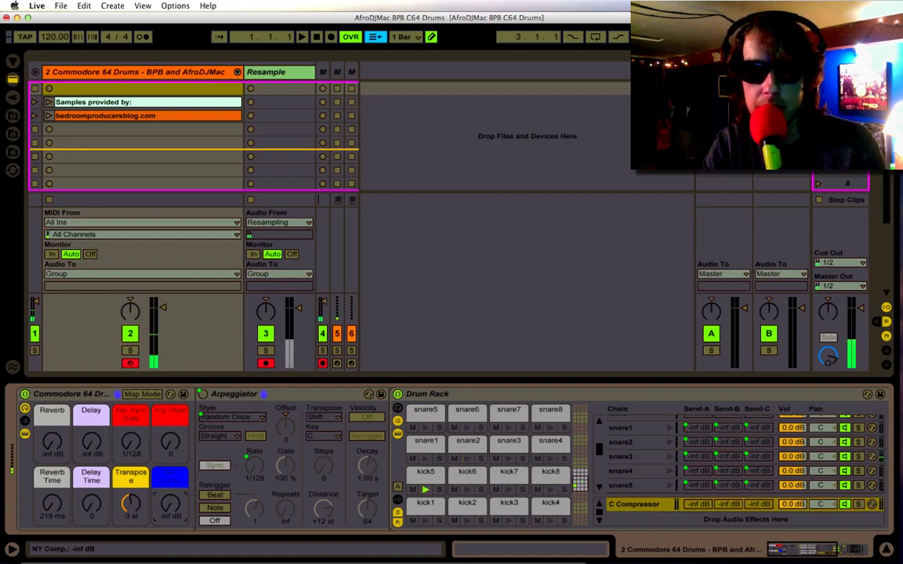
drag(170, 504, 169, 453)
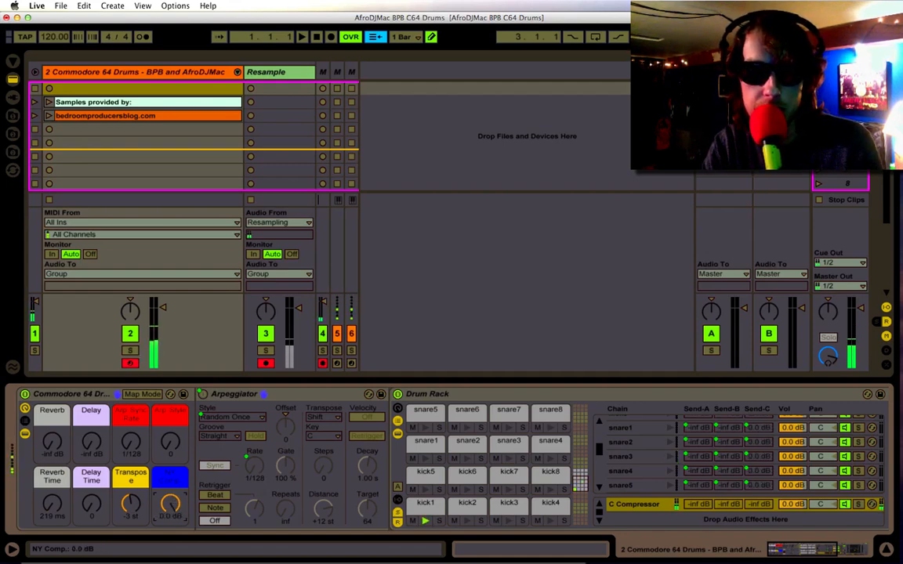
mouse_move(170, 453)
mouse_down()
mouse_move(169, 504)
mouse_move(169, 453)
mouse_up()
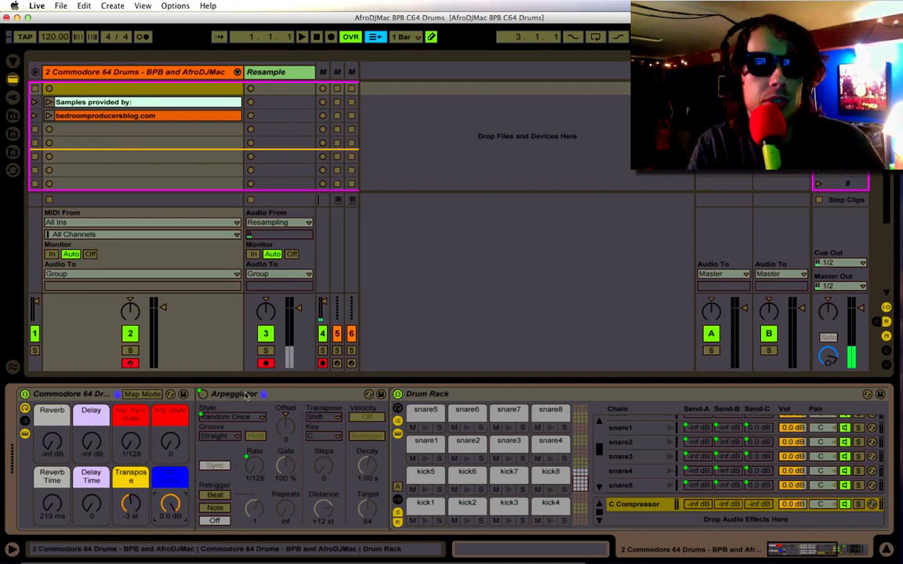
Fold the Arpeggiator and hide the Drum Rack's devices and chain list.
double_click(246, 394)
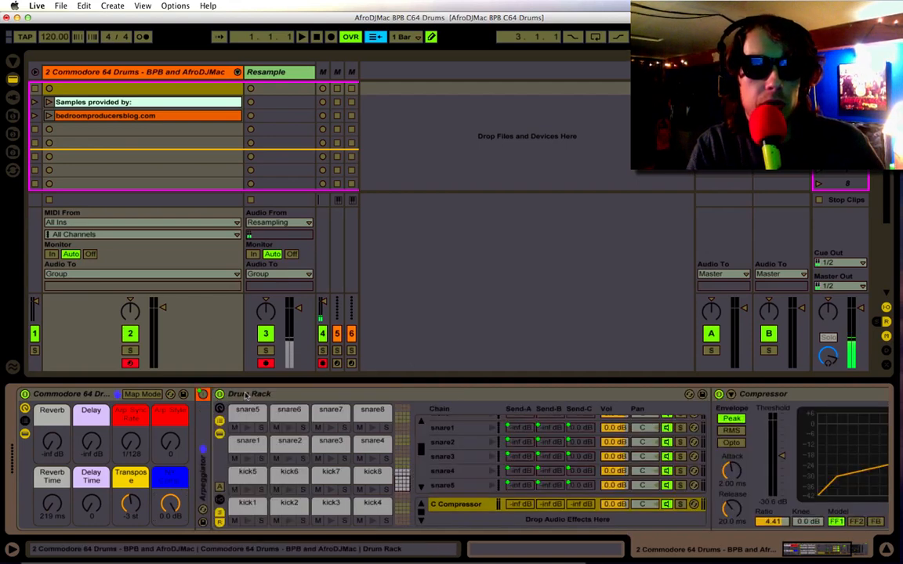
click(219, 433)
click(220, 421)
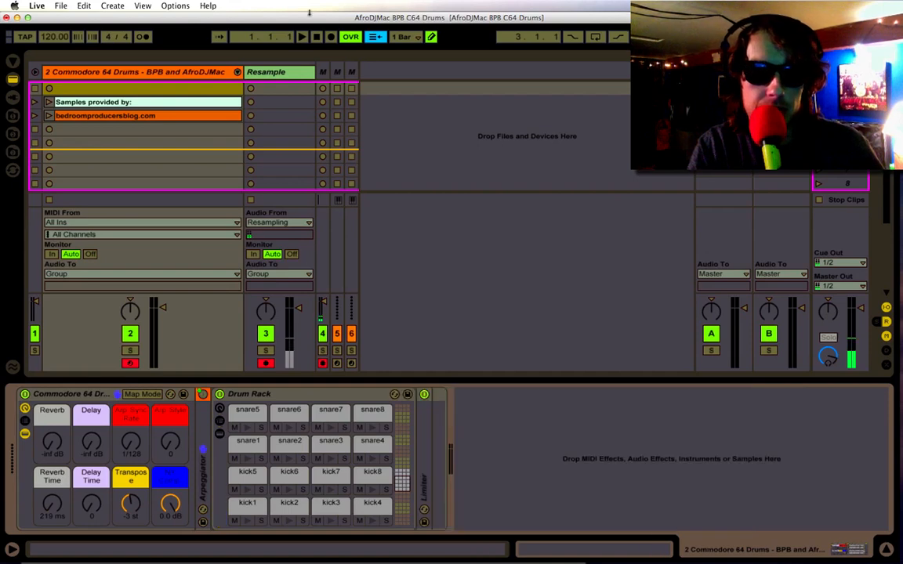
Check the Resample track's Auto Filter, reselect the Commodore 64 Drums rack, and start recording into the Resample track's first clip slot.
click(286, 74)
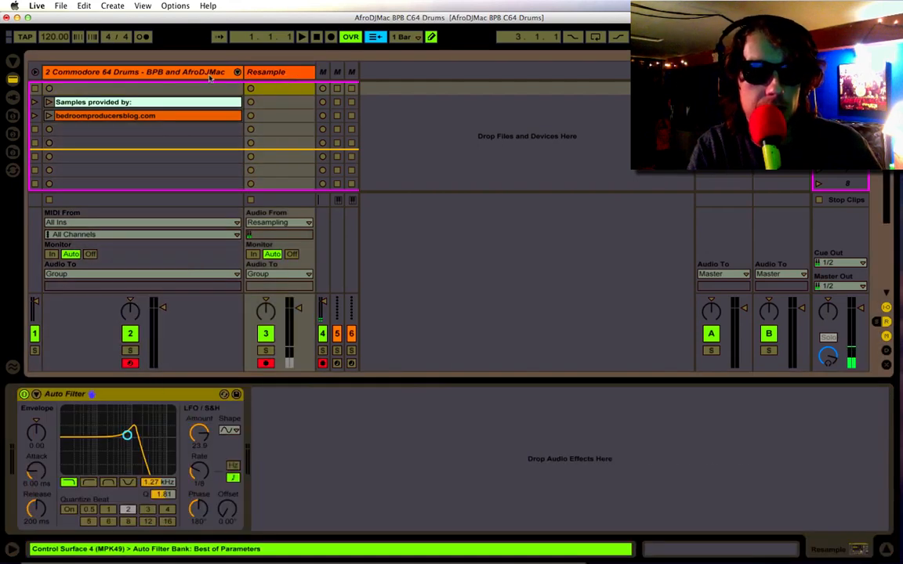
click(212, 74)
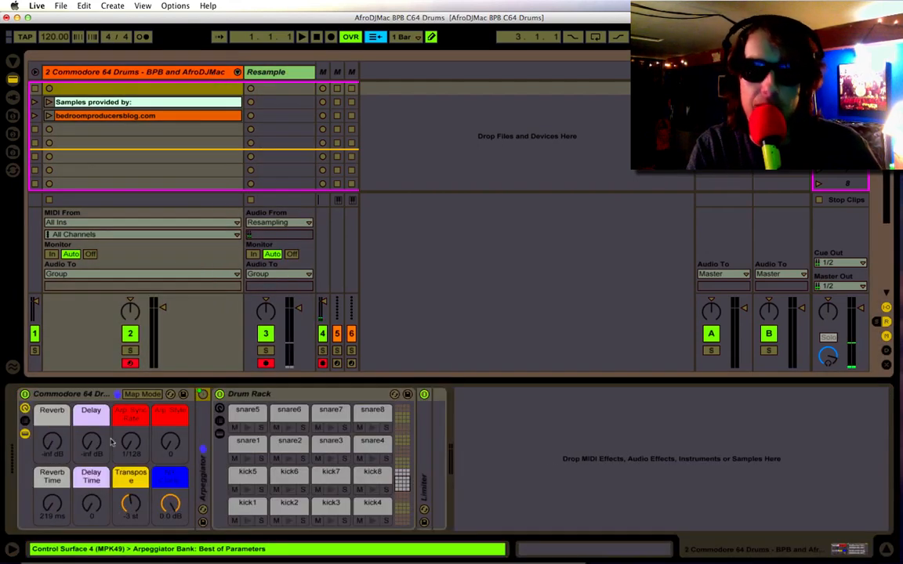
click(96, 399)
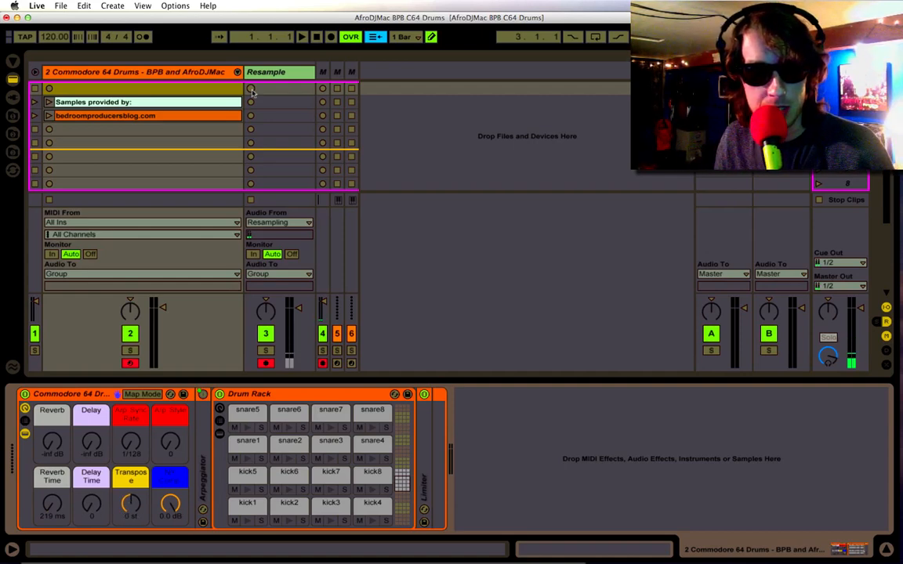
click(250, 90)
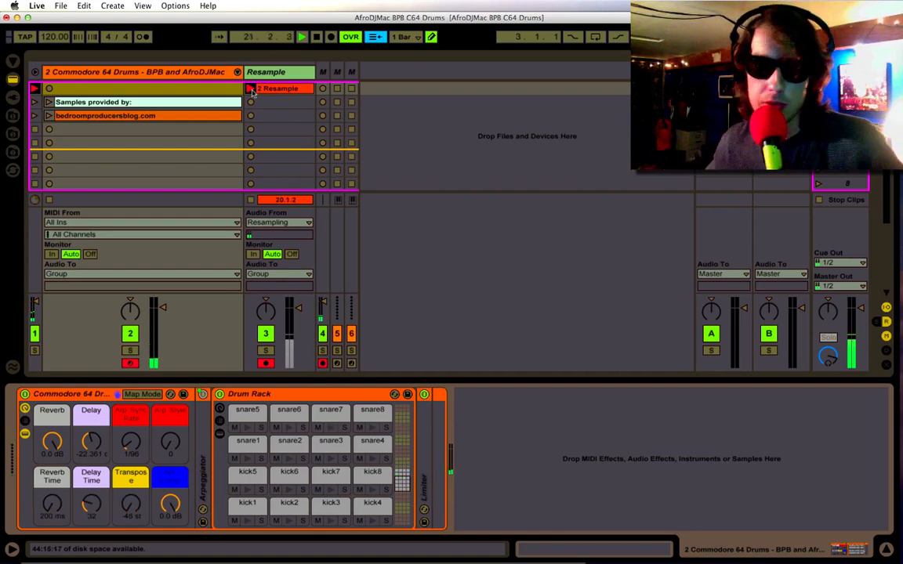
Play back the recorded Resample clip and try the track's Auto Filter as a band-pass at 253 Hz with Q 2.51, leaving the filter off.
click(251, 88)
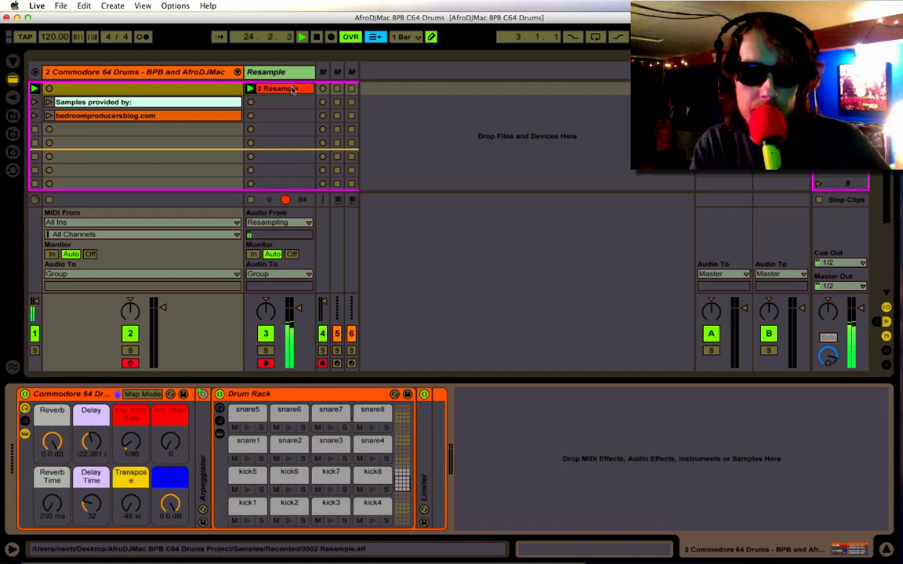
click(292, 89)
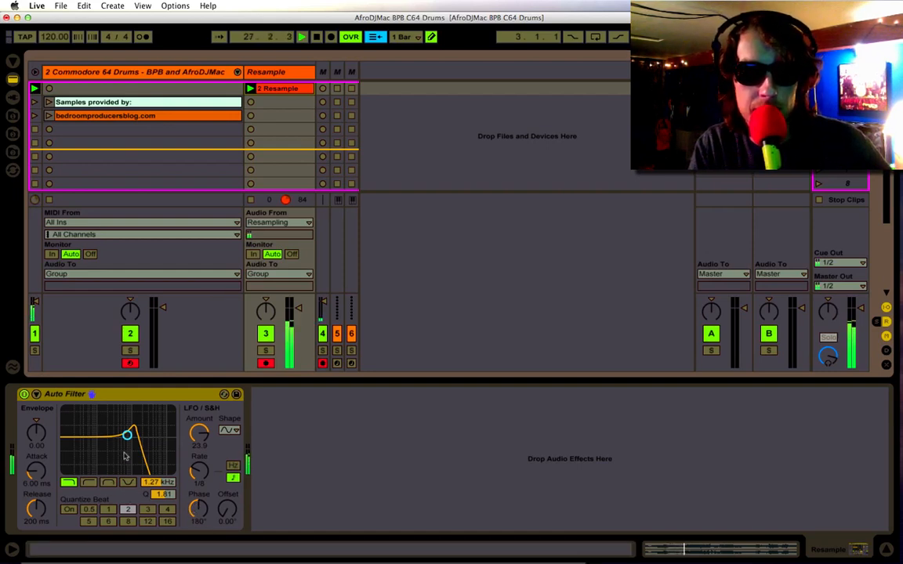
click(109, 482)
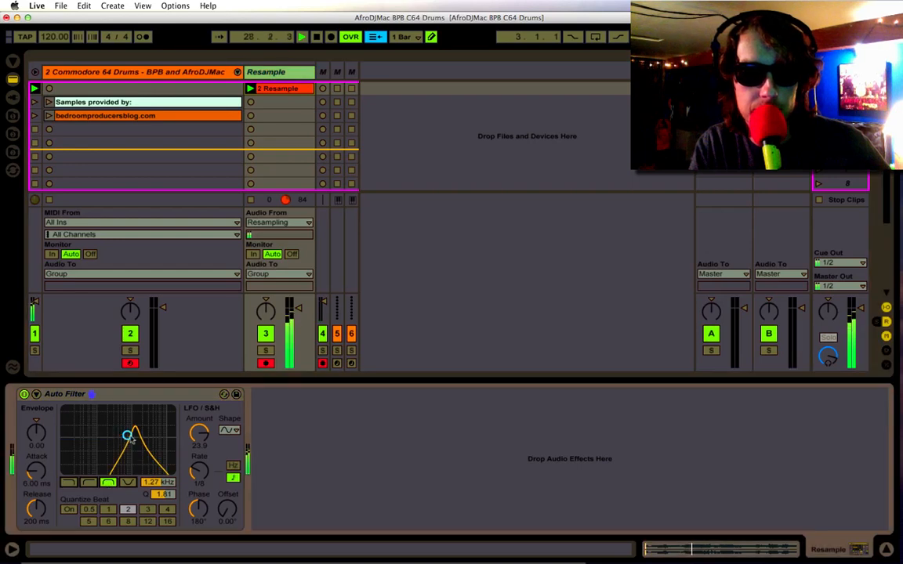
drag(127, 433, 102, 422)
click(24, 395)
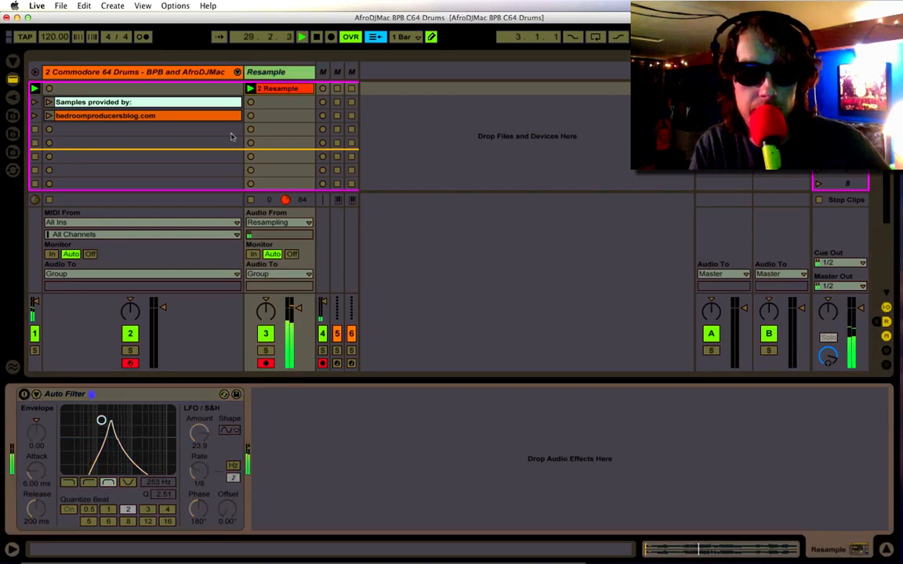
Open the 2 Resample clip and loop its waveform section from 4.1.1 to about 5.4.4.
click(287, 88)
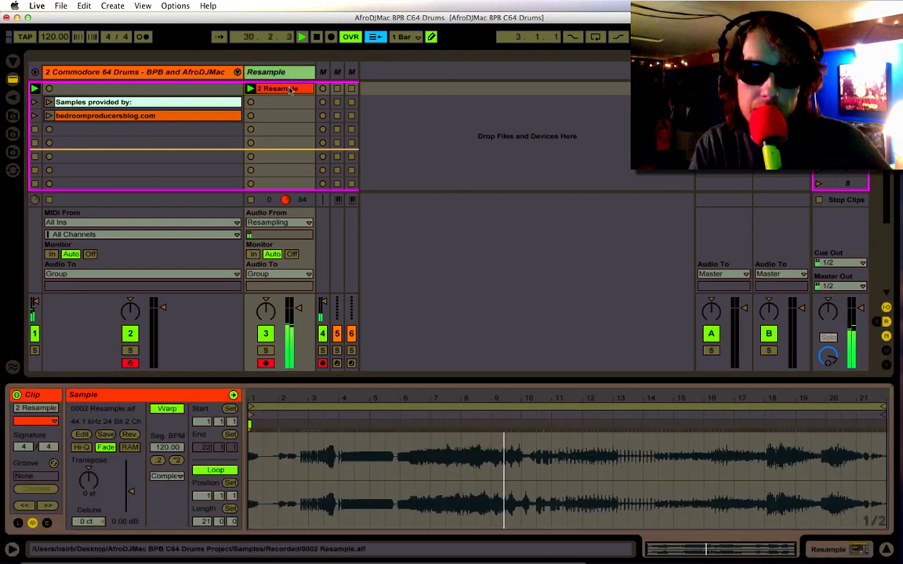
click(293, 414)
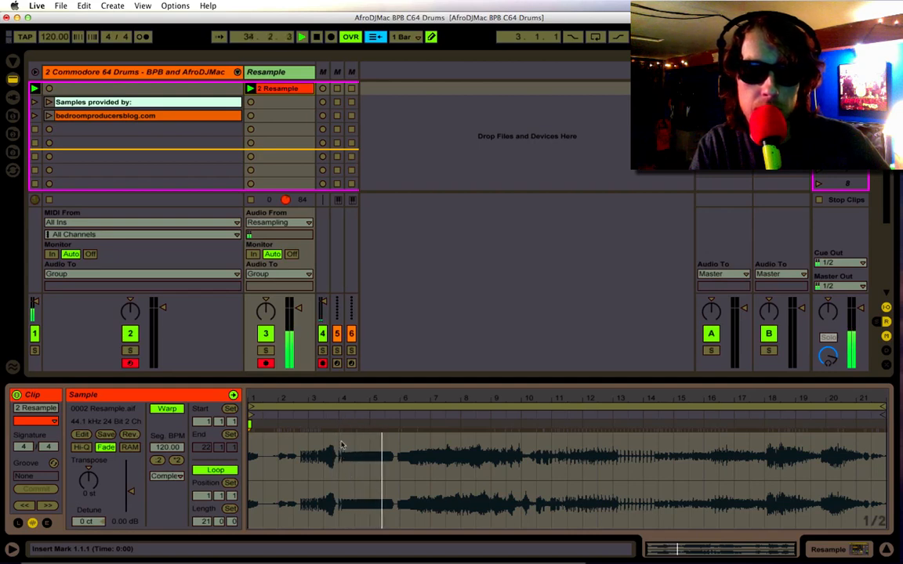
drag(341, 446, 393, 436)
key(super+l)
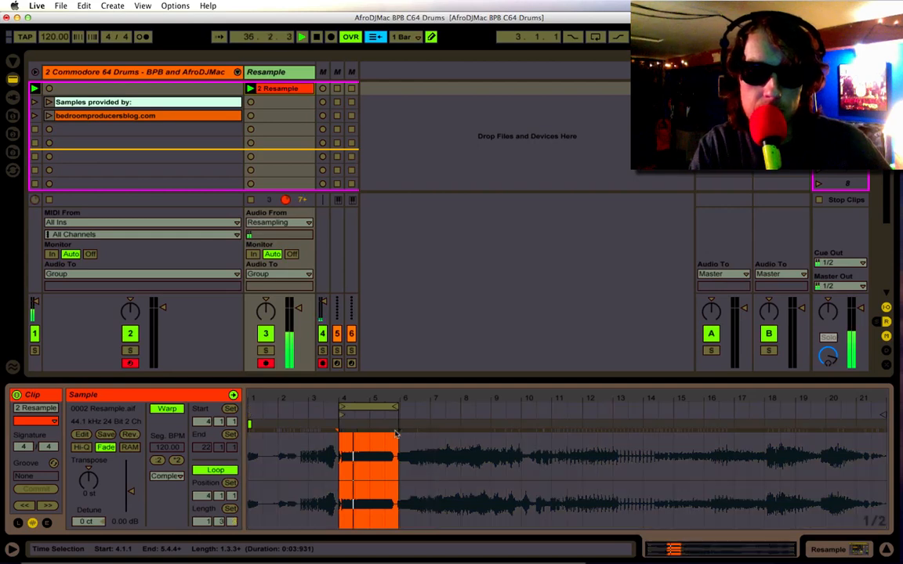
Tighten the clip's loop around the sustained tone, moving the start slightly past bar 4 and the end to about 5.4.
drag(378, 396, 379, 455)
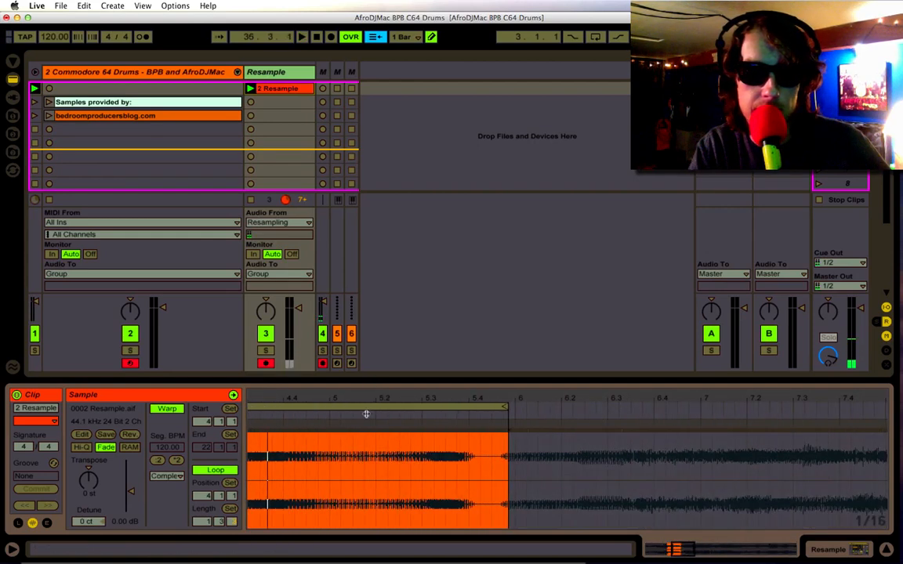
scroll(365, 452, left, 5)
drag(357, 407, 374, 407)
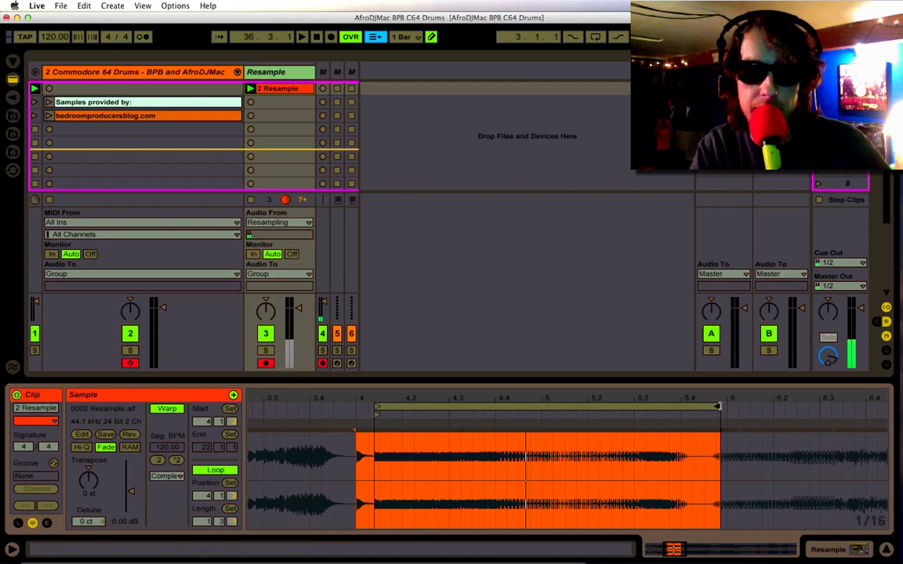
drag(718, 407, 690, 407)
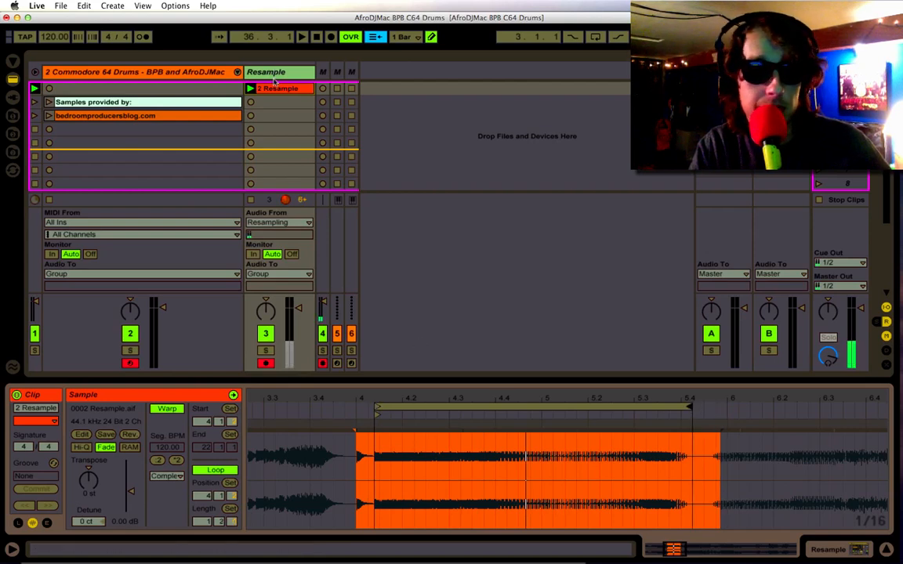
Load the trimmed Resample clip onto the Commodore 64 Drum Rack's empty C3 pad and hide the rack's chain list and devices.
click(205, 71)
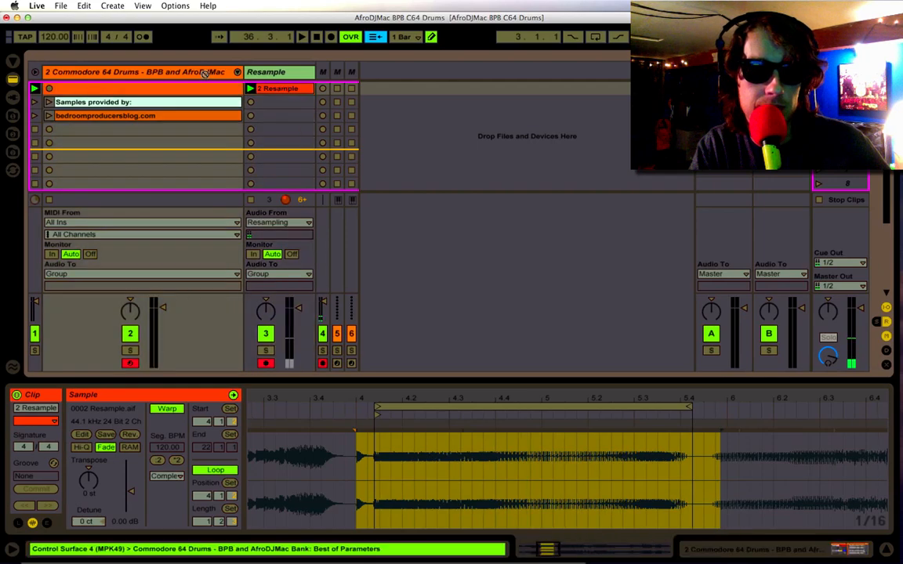
click(266, 89)
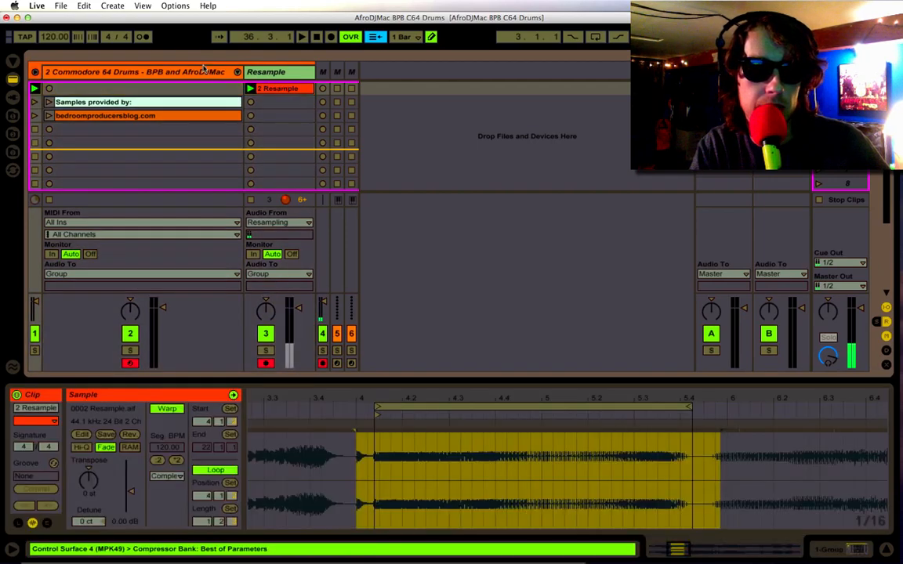
click(206, 74)
double_click(206, 76)
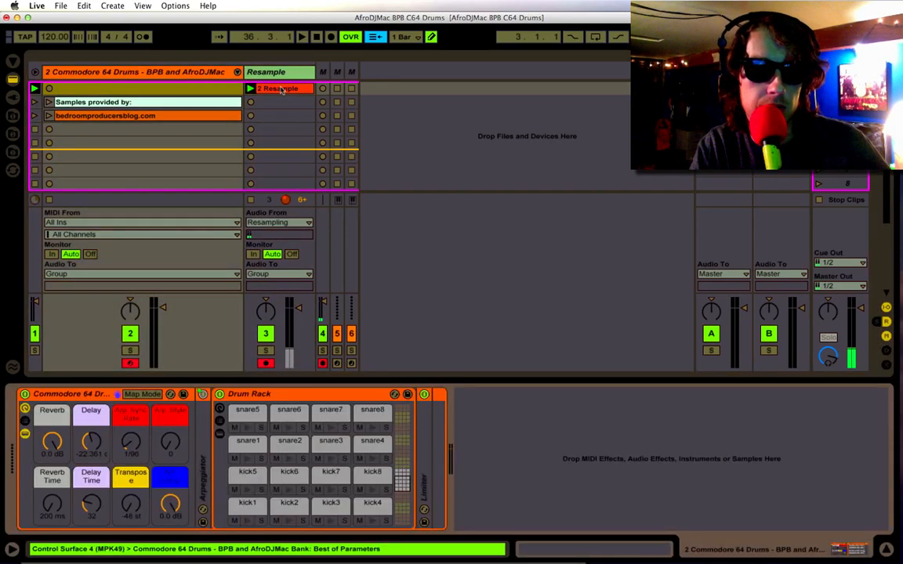
scroll(400, 436, up, 3)
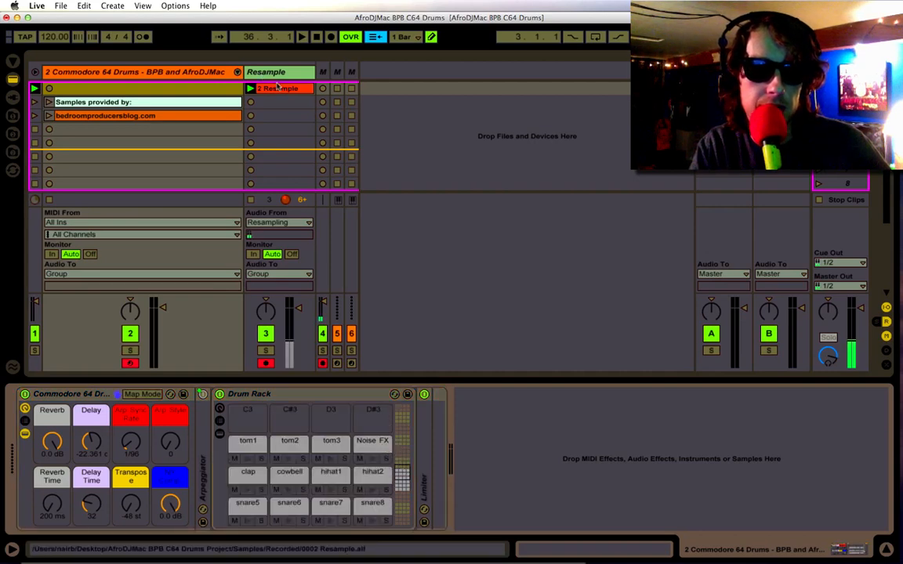
drag(277, 91, 245, 422)
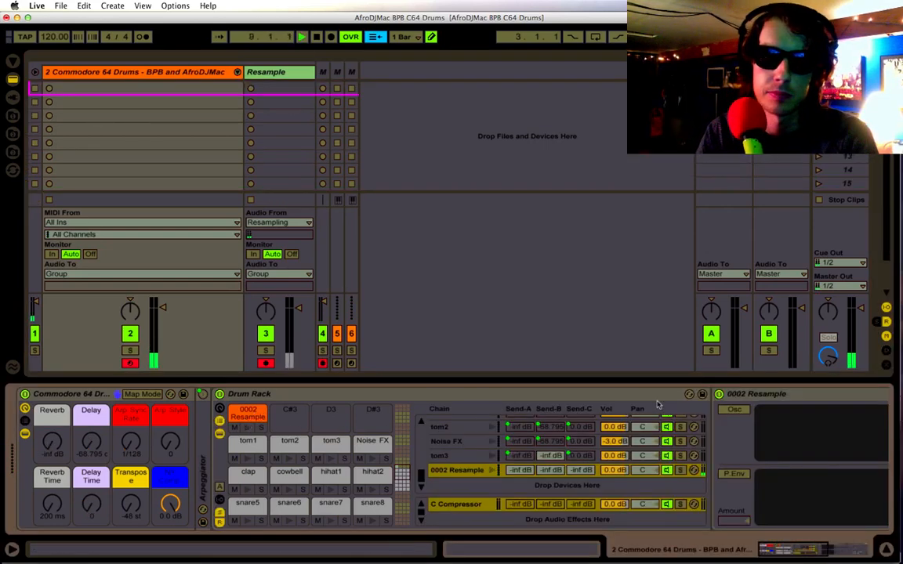
click(220, 422)
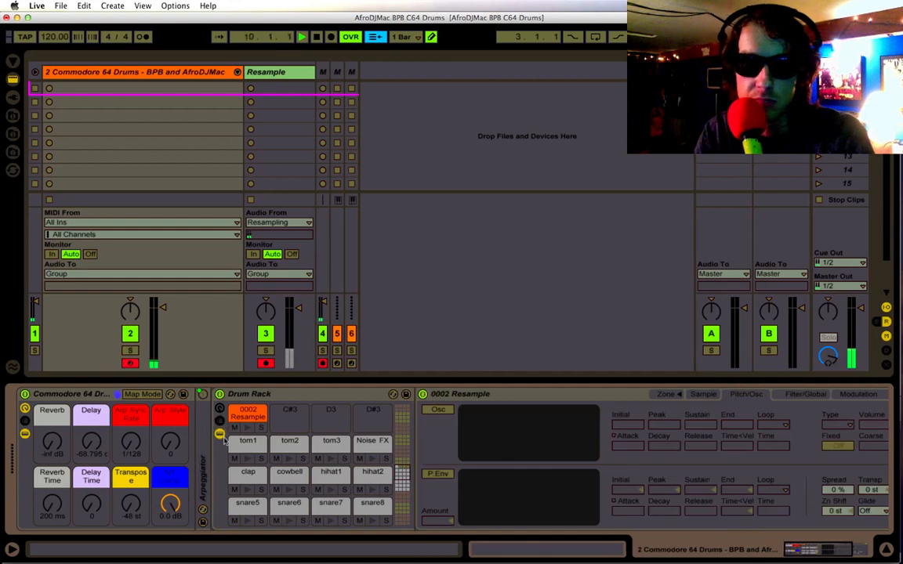
click(220, 435)
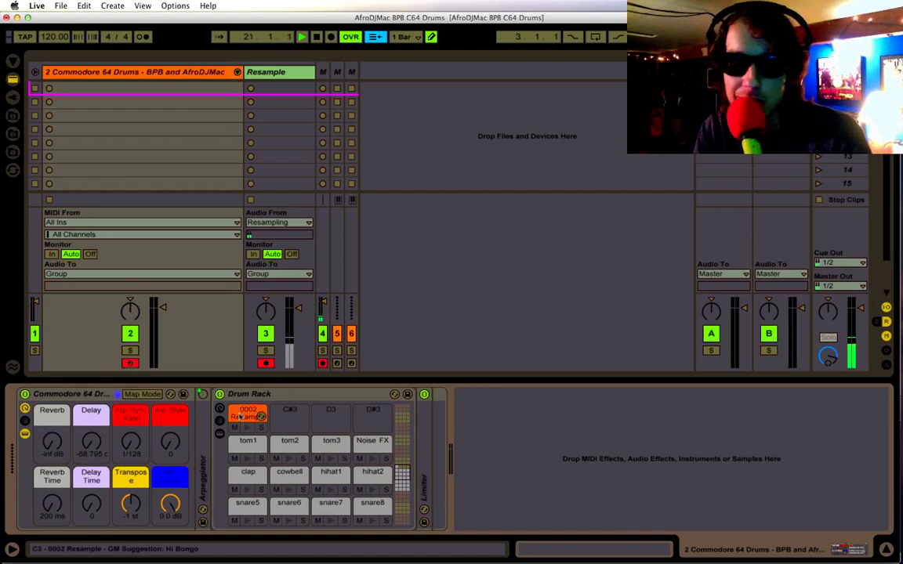
Map the Transp parameter of the 0002 Resample pad's instrument to the Drum Rack's Transpose macro and hide the pad's devices.
click(219, 433)
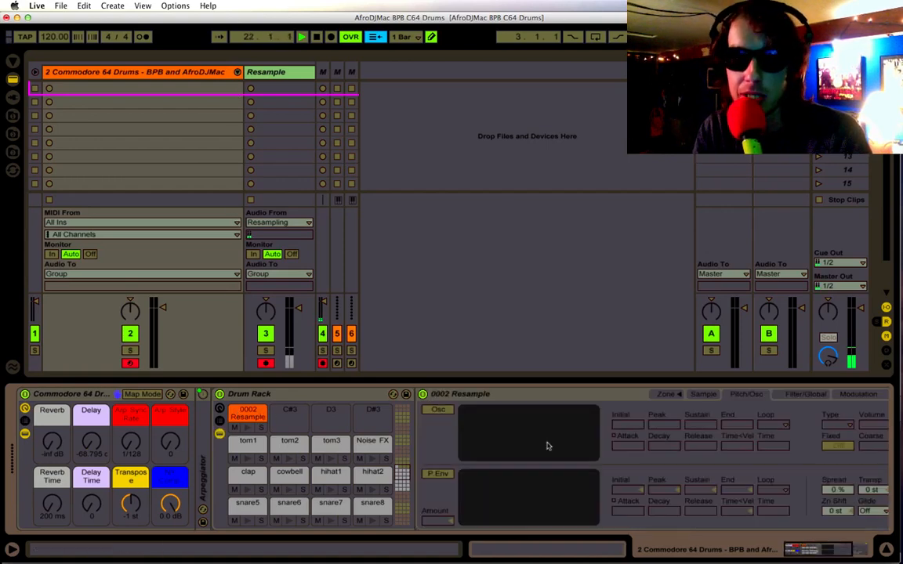
scroll(547, 445, right, 5)
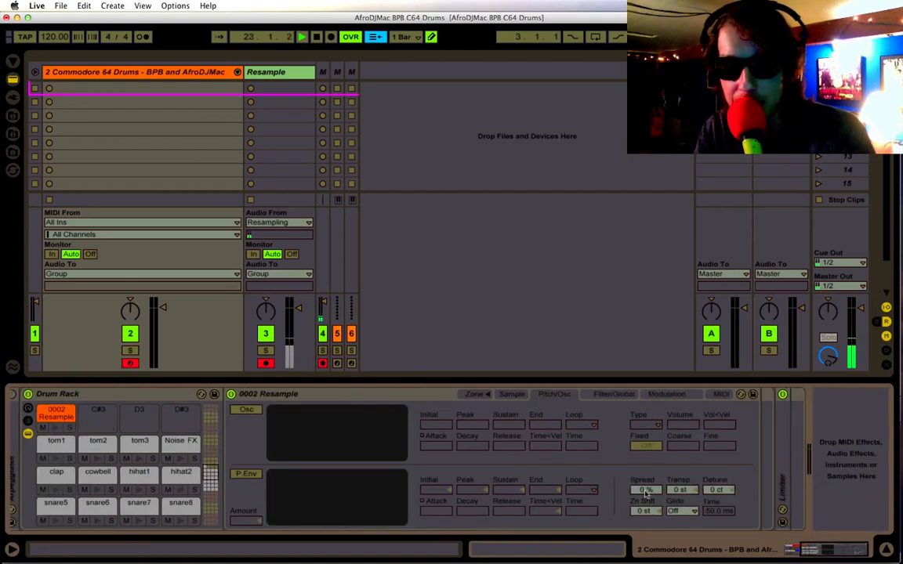
scroll(680, 490, left, 5)
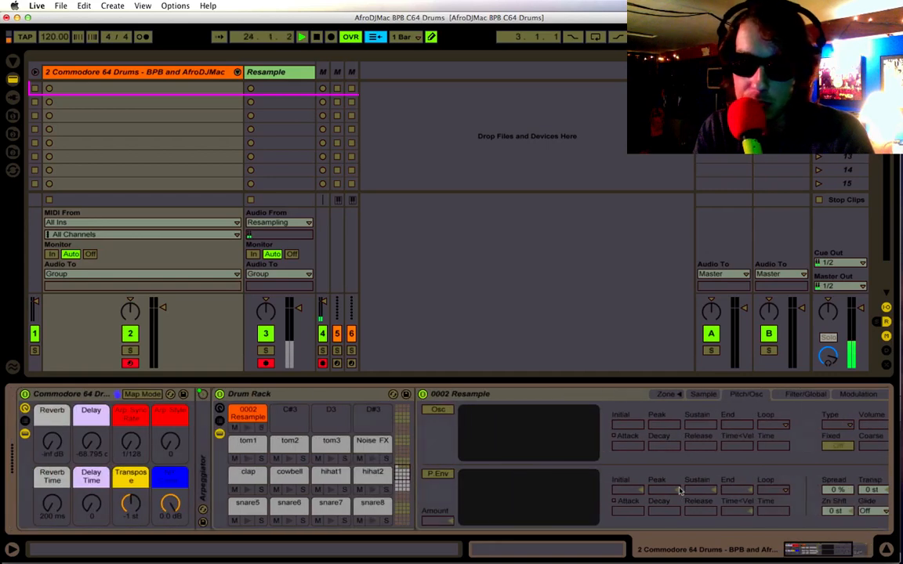
scroll(680, 490, right, 5)
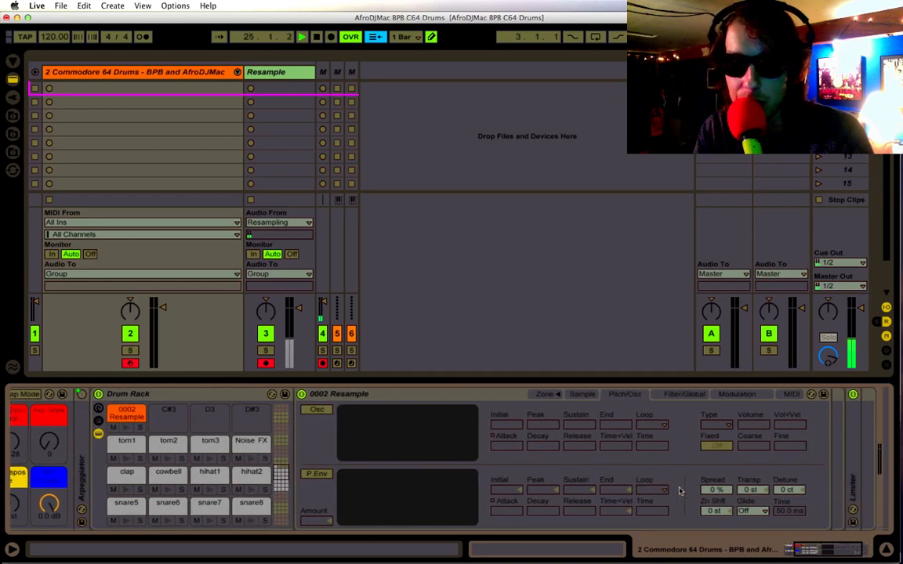
right_click(742, 490)
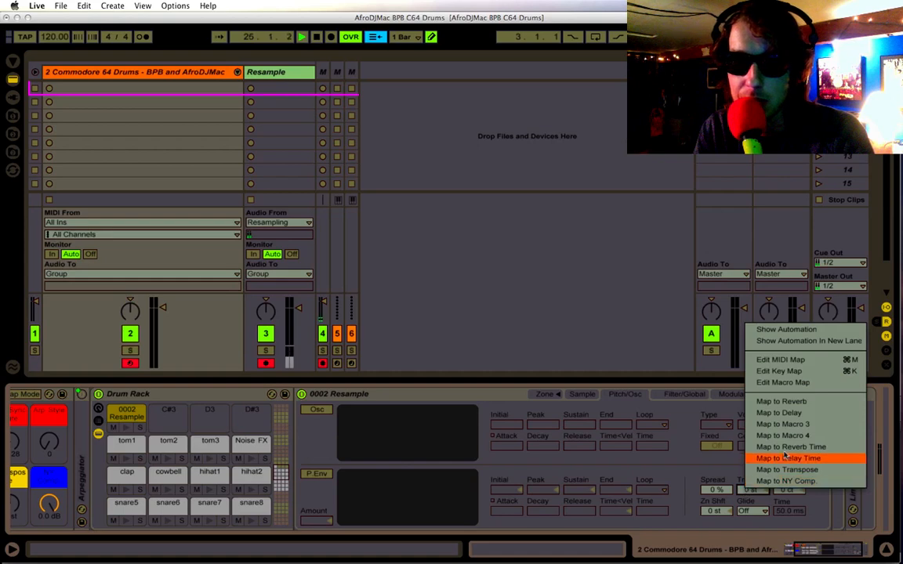
click(786, 469)
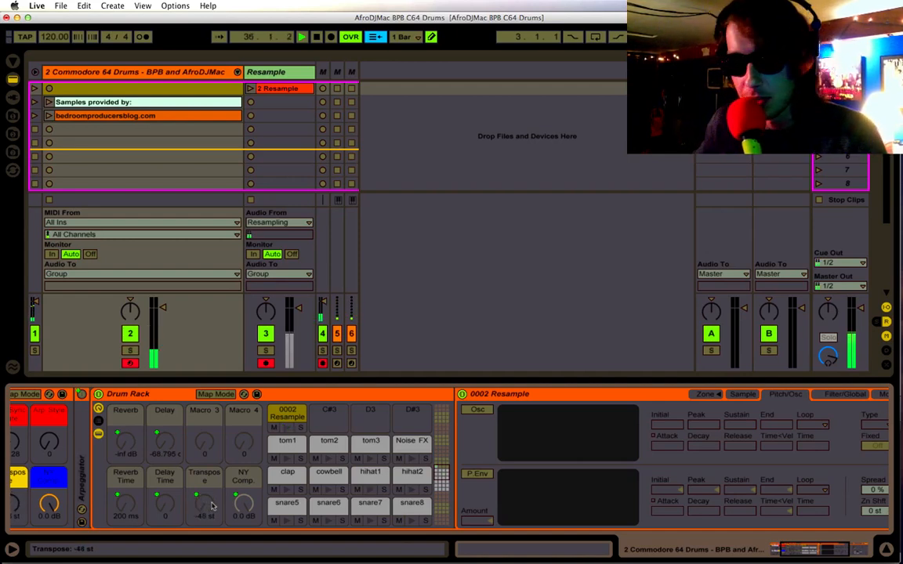
scroll(176, 432, left, 5)
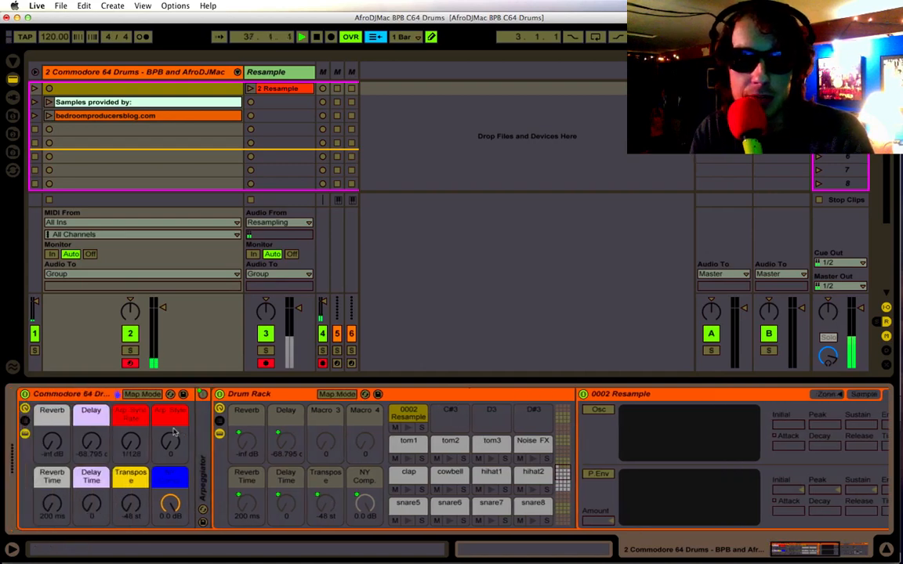
click(519, 426)
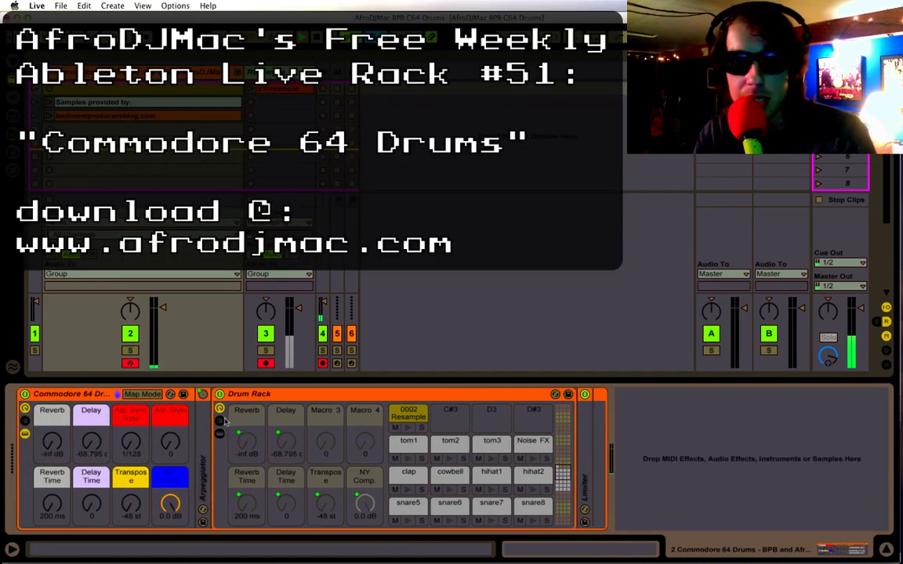